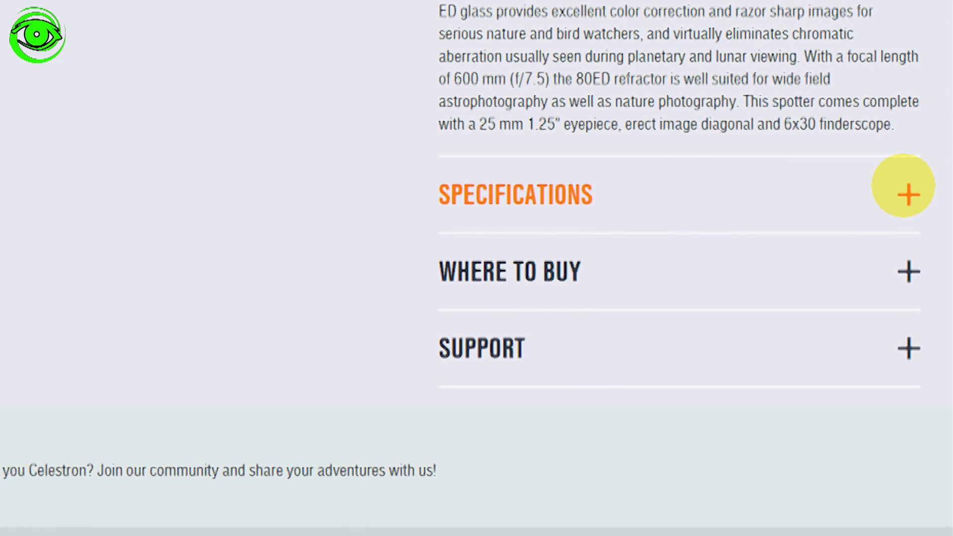
Expand the Celestron 80ED's specifications table on the Celestron website.
click(909, 187)
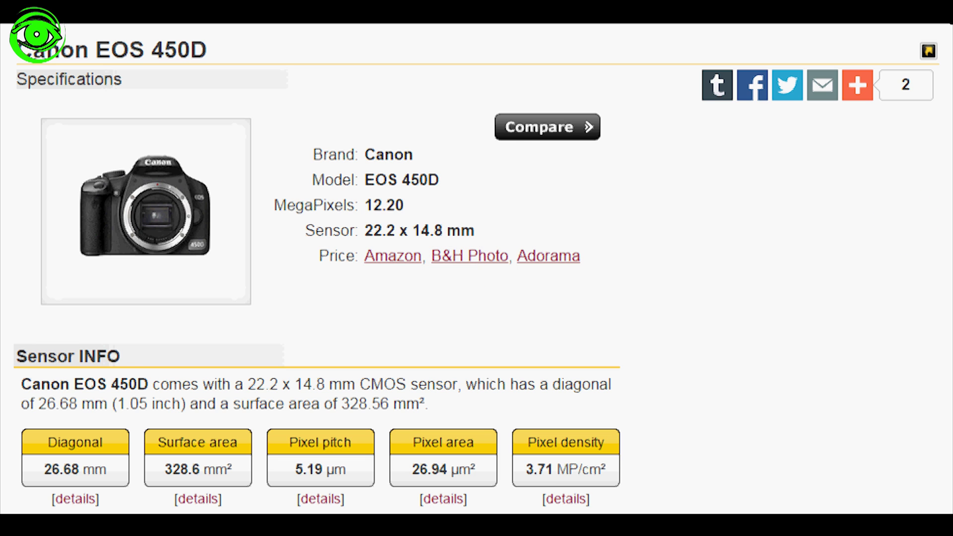
Scroll to the Canon EOS 450D sensor specs and select the 4278 x 2852 resolution value.
scroll(477, 268, down, 5)
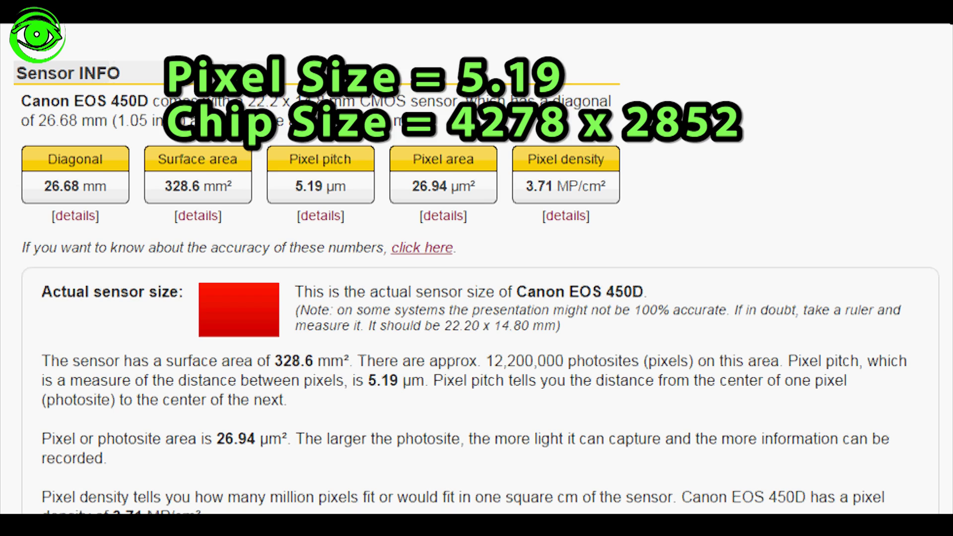
scroll(477, 269, down, 8)
scroll(773, 324, down, 2)
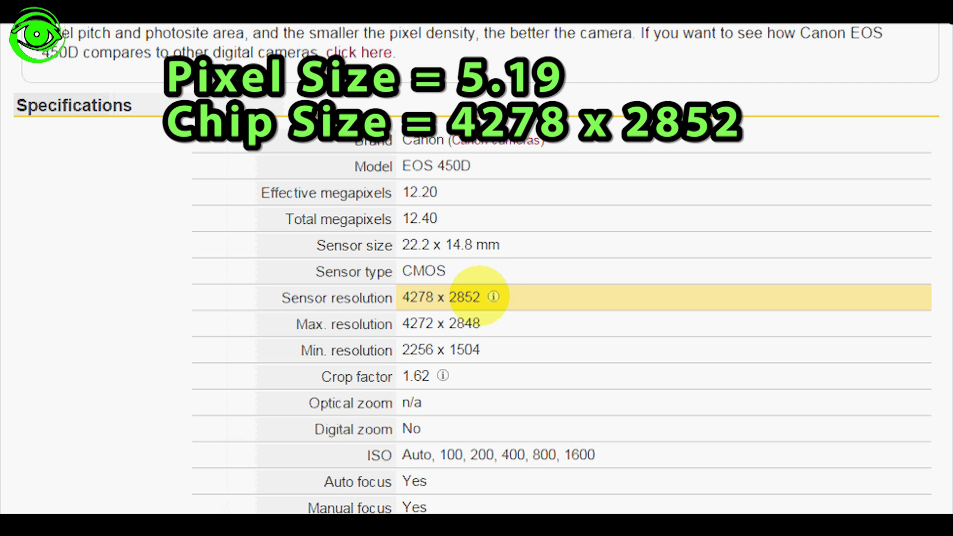
drag(483, 297, 401, 299)
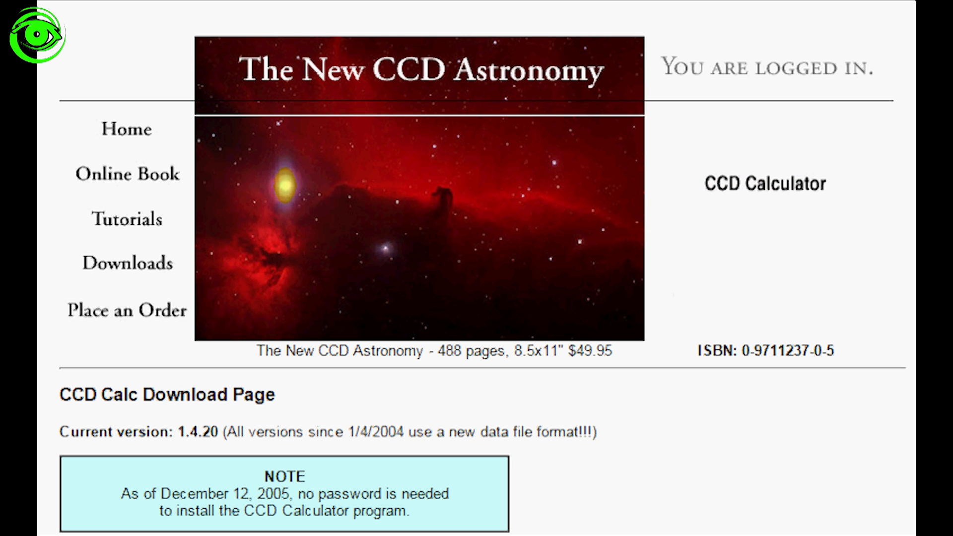
Scroll the CCD Calc download page past the download link to the installation instructions.
scroll(477, 268, down, 4)
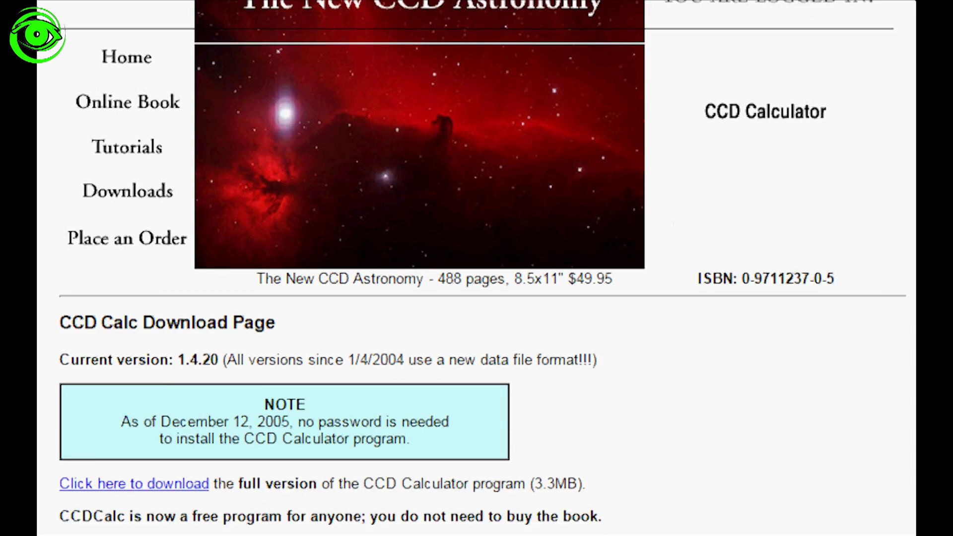
scroll(477, 268, down, 8)
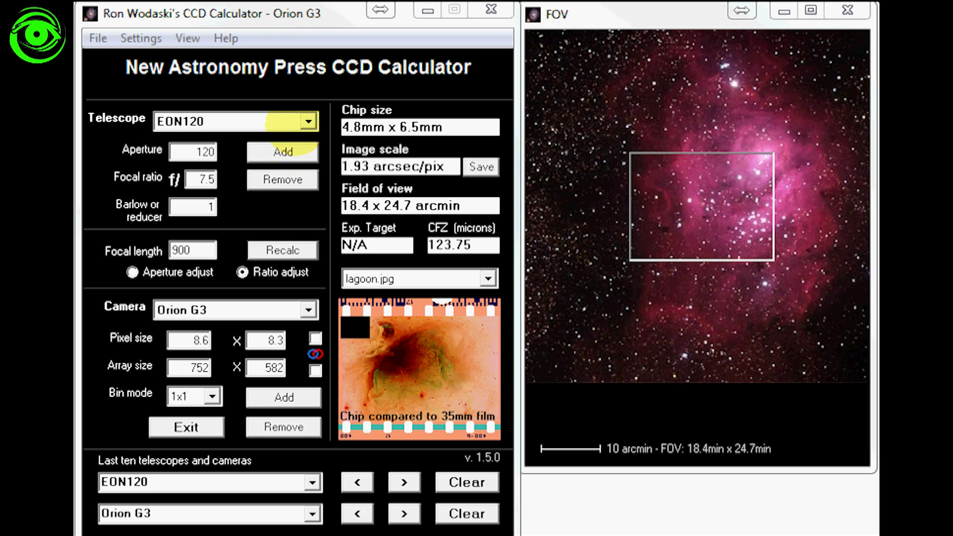
Browse the built-in telescope and camera lists, leaving EON120 and Orion G3 selected.
click(307, 122)
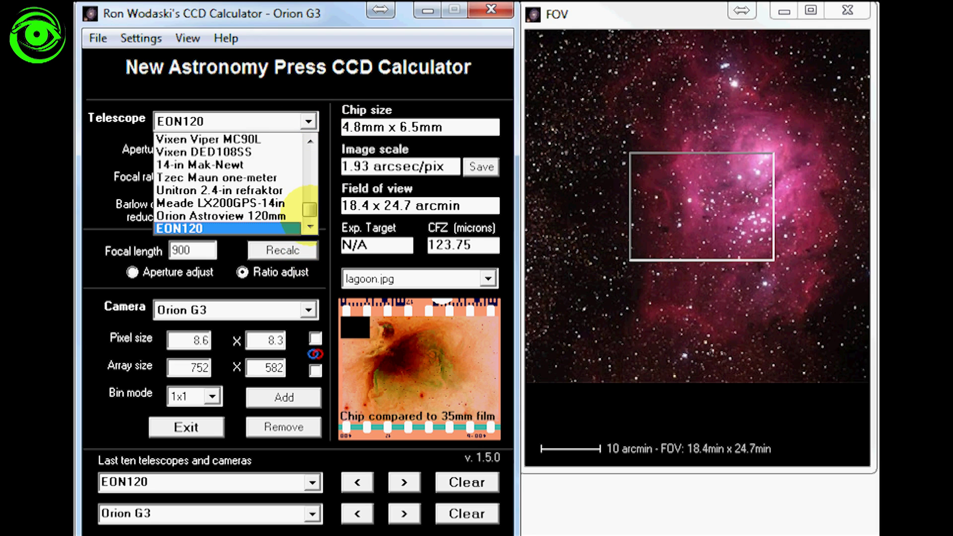
drag(309, 210, 309, 172)
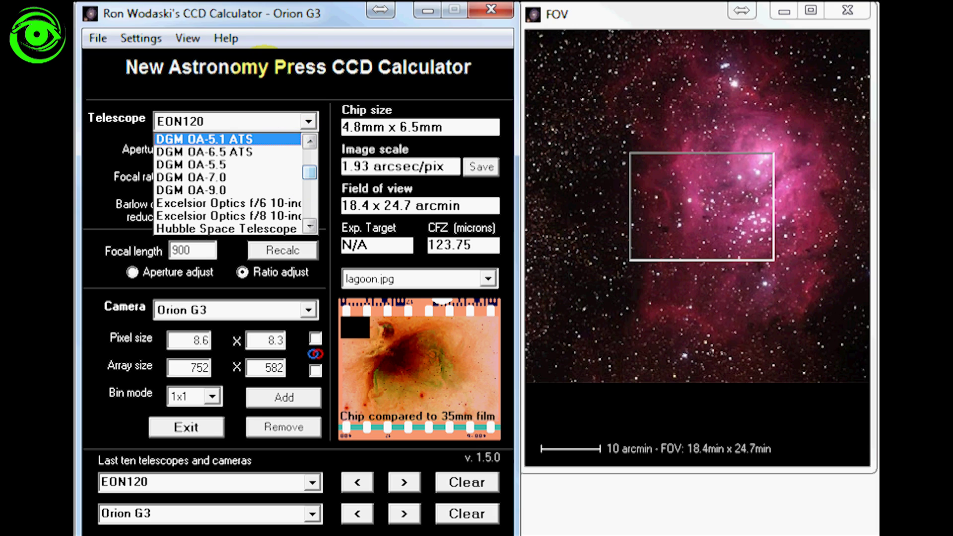
click(279, 58)
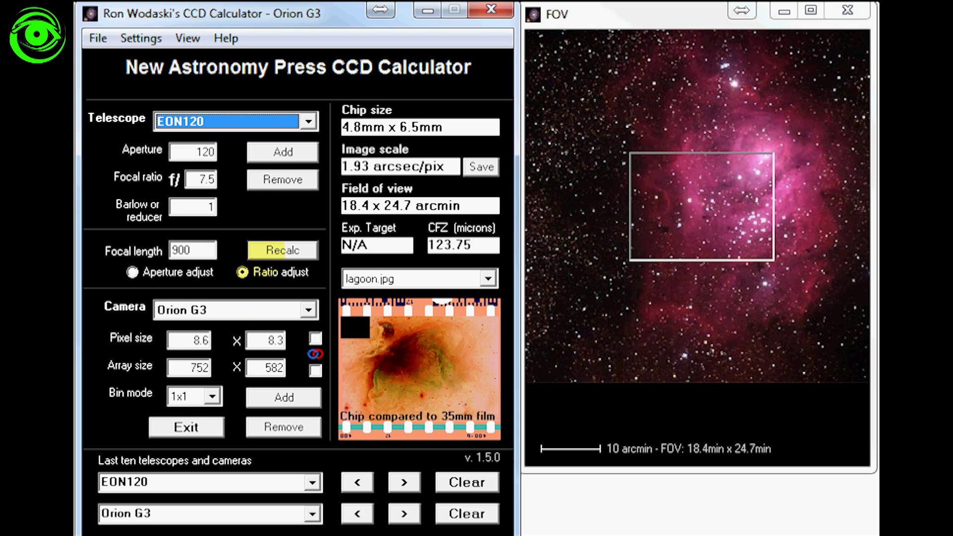
click(306, 312)
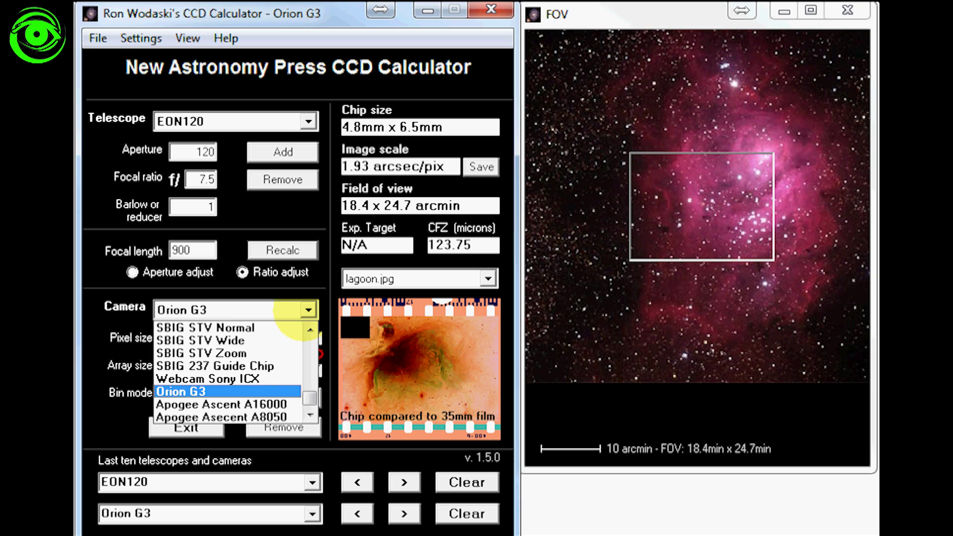
mouse_move(310, 398)
mouse_down()
mouse_move(310, 334)
mouse_move(310, 398)
mouse_up()
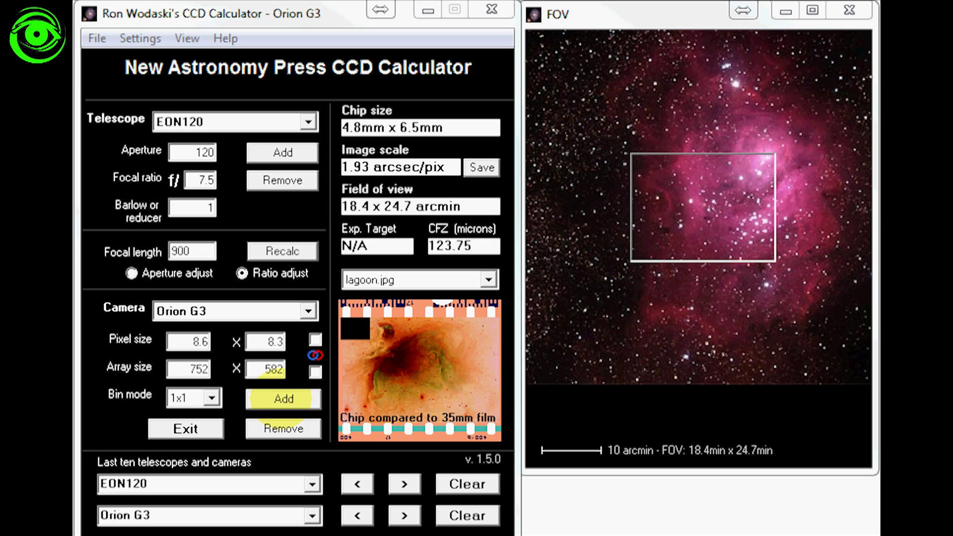
click(283, 399)
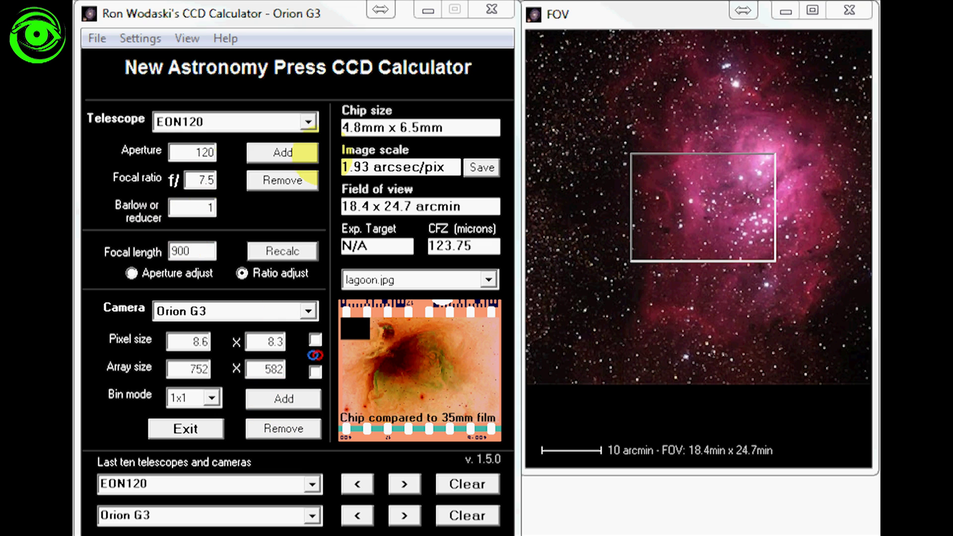
Add and save a telescope named Celestron 80ED with an 80 mm aperture.
click(273, 152)
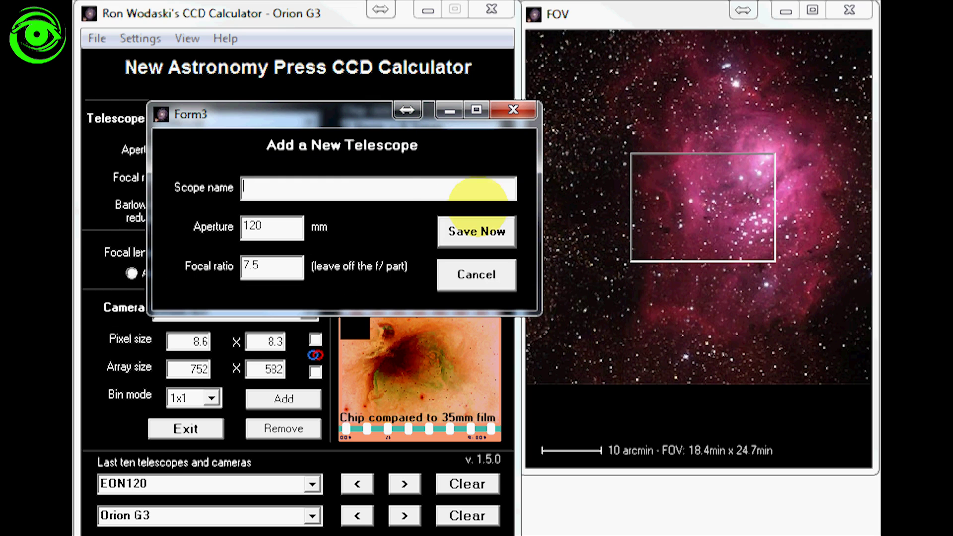
click(285, 190)
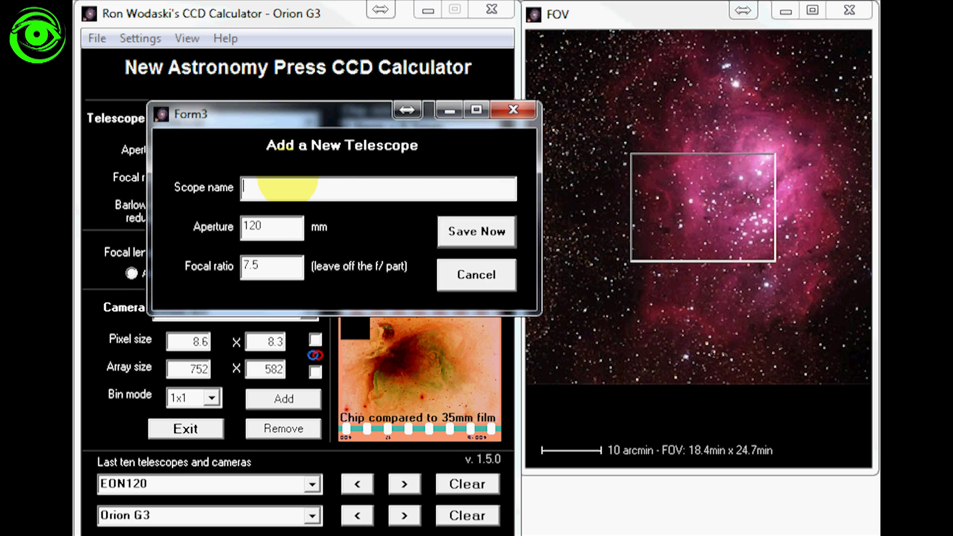
text(Celestron 80ED)
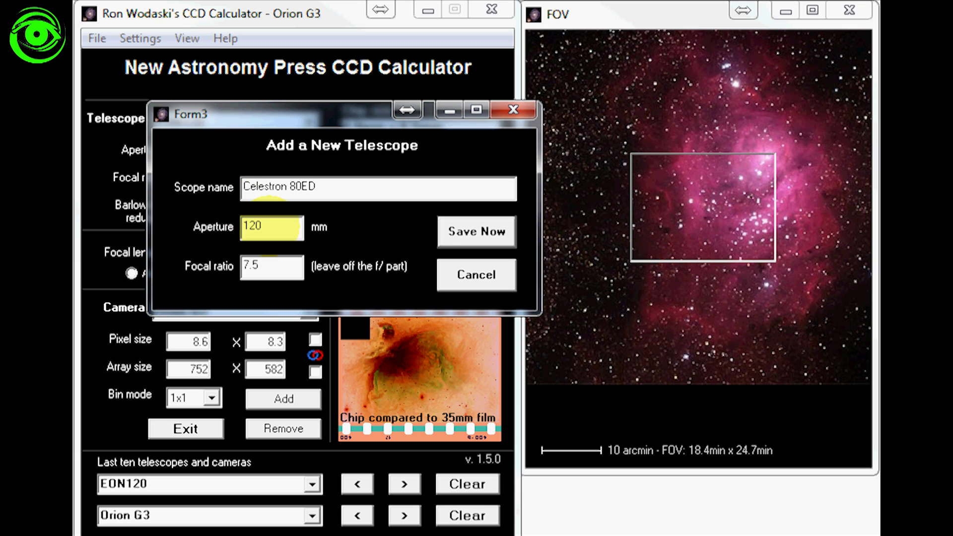
double_click(255, 226)
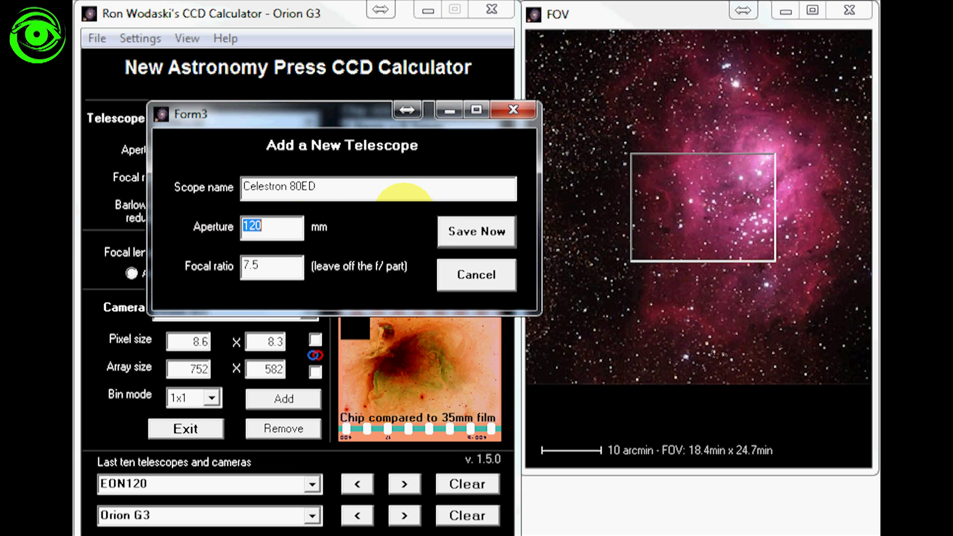
text(80)
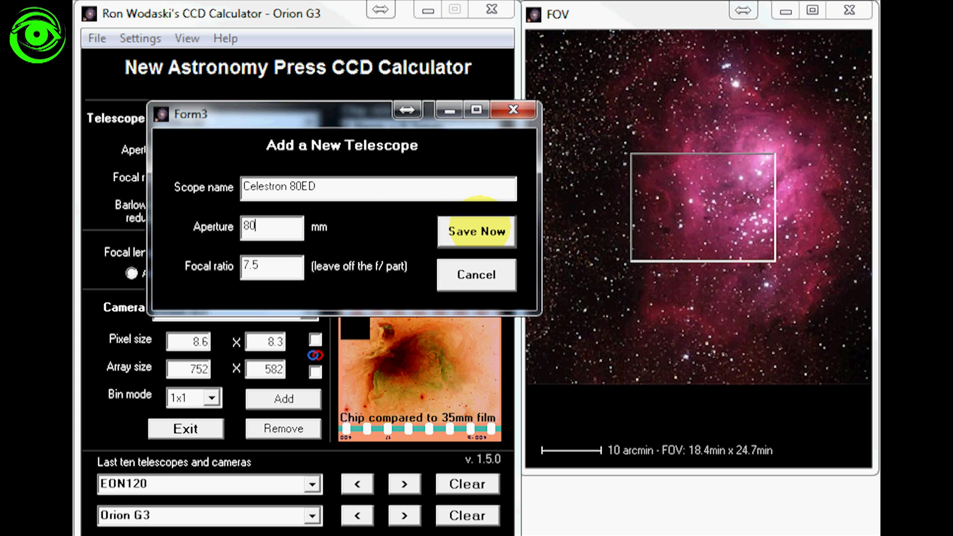
click(476, 232)
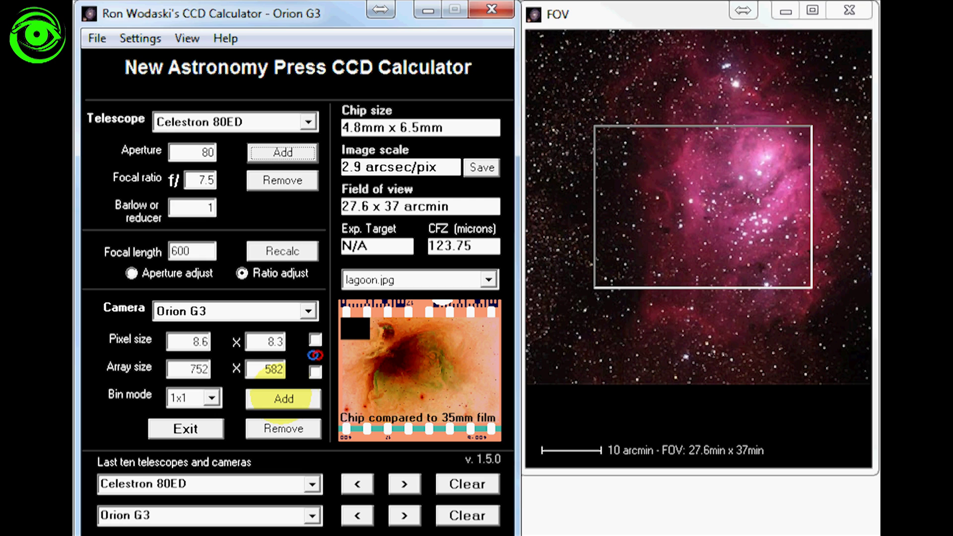
Start a new camera named Canon 450D with 5.19 x 5.19 µm pixels.
click(280, 399)
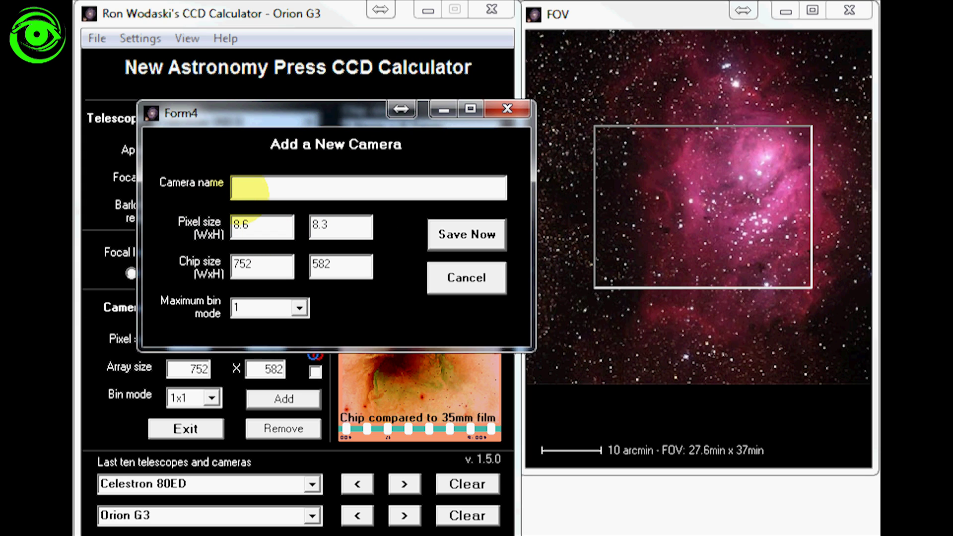
click(250, 188)
text(Canon 450D)
click(262, 232)
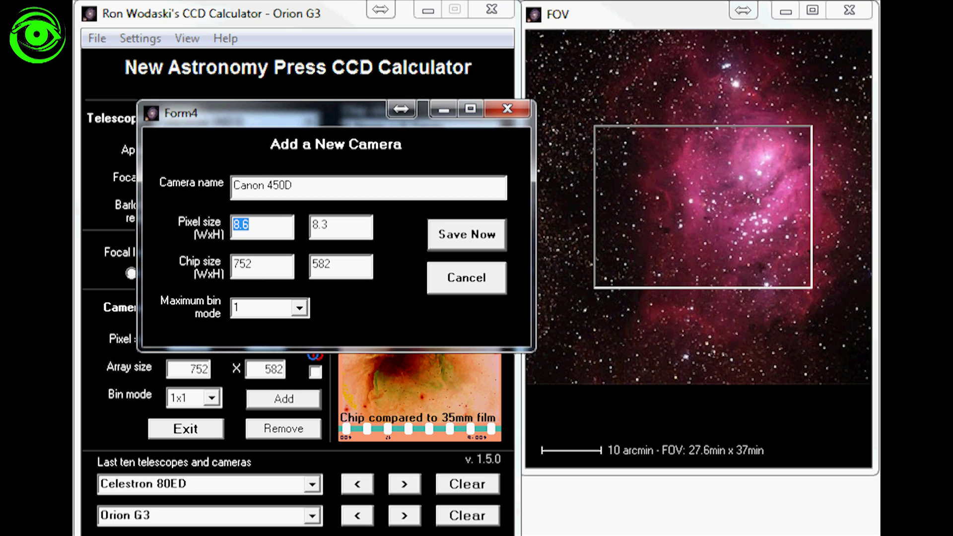
text(5.19)
click(315, 226)
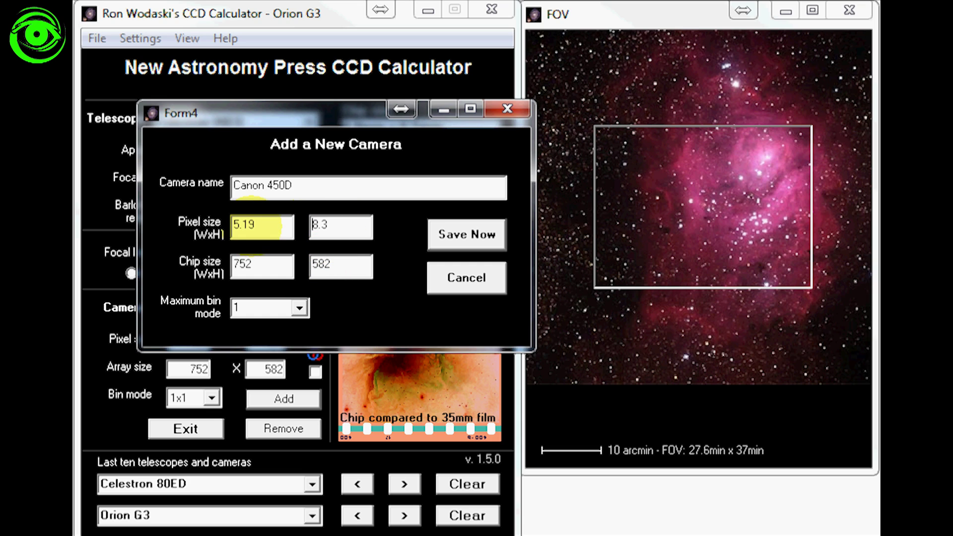
double_click(323, 226)
text(4)
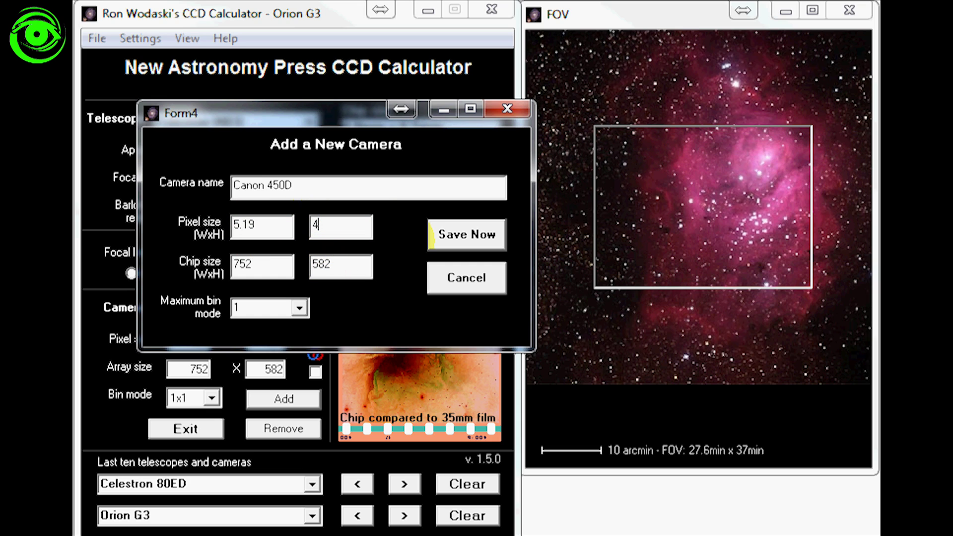
key(BackSpace)
text(5.19)
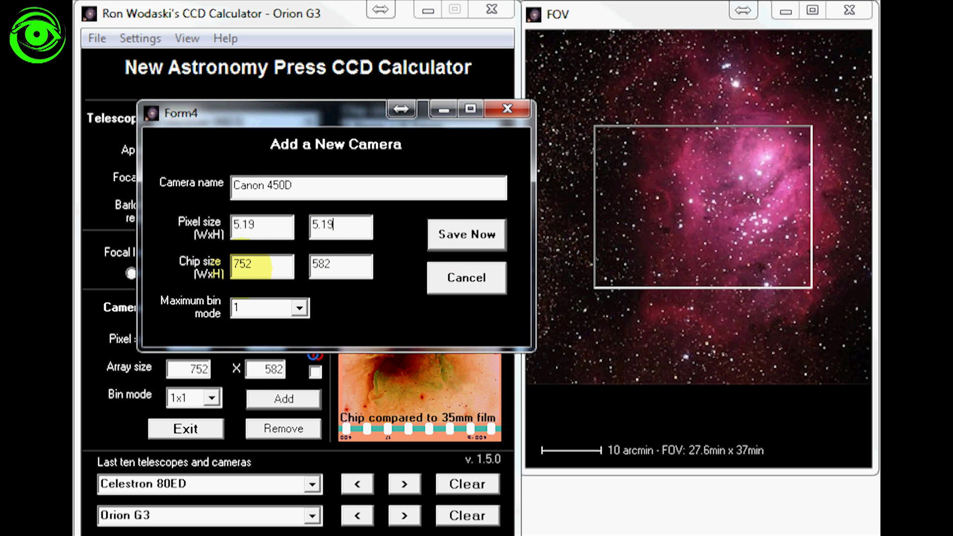
Set chip size 4278 x 2852, keep maximum bin mode 1, and save the camera.
double_click(268, 267)
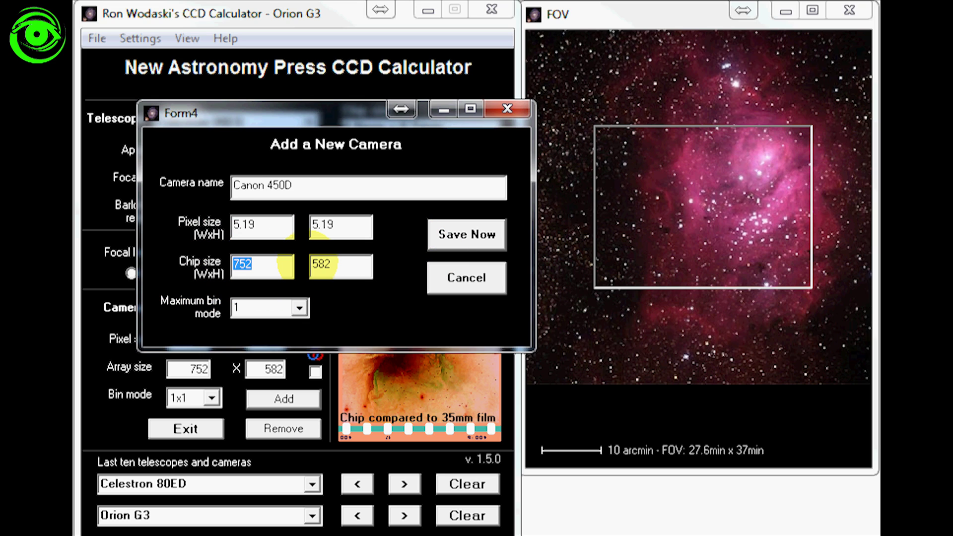
text(4278)
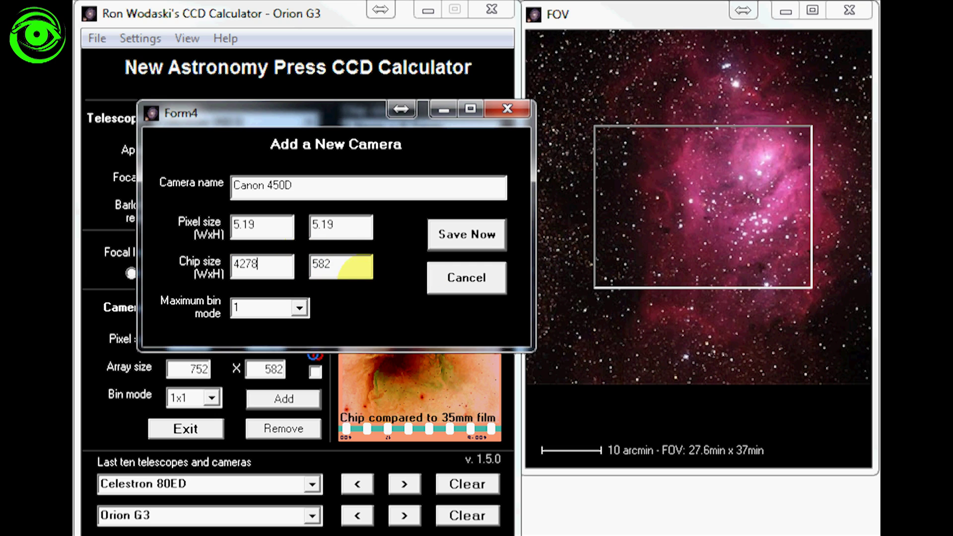
click(321, 264)
double_click(323, 264)
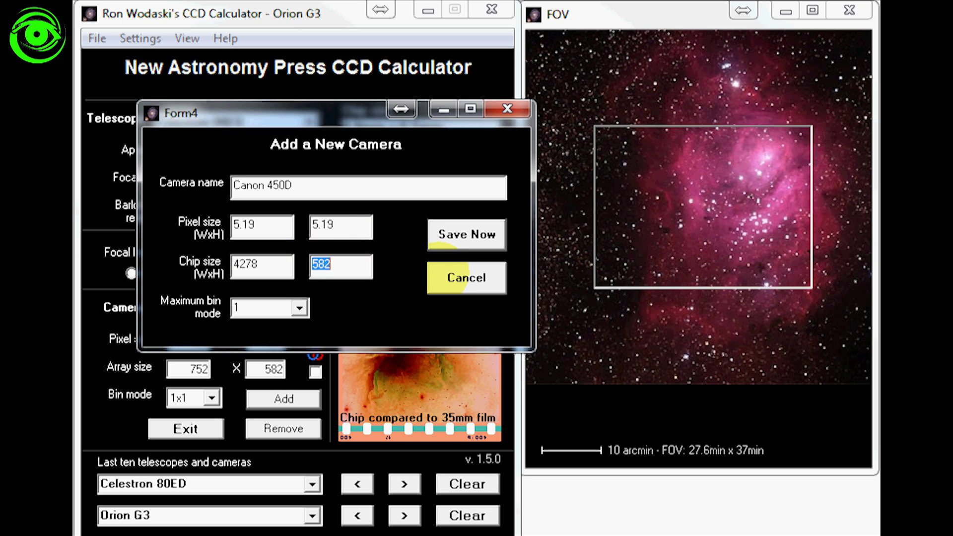
text(2852)
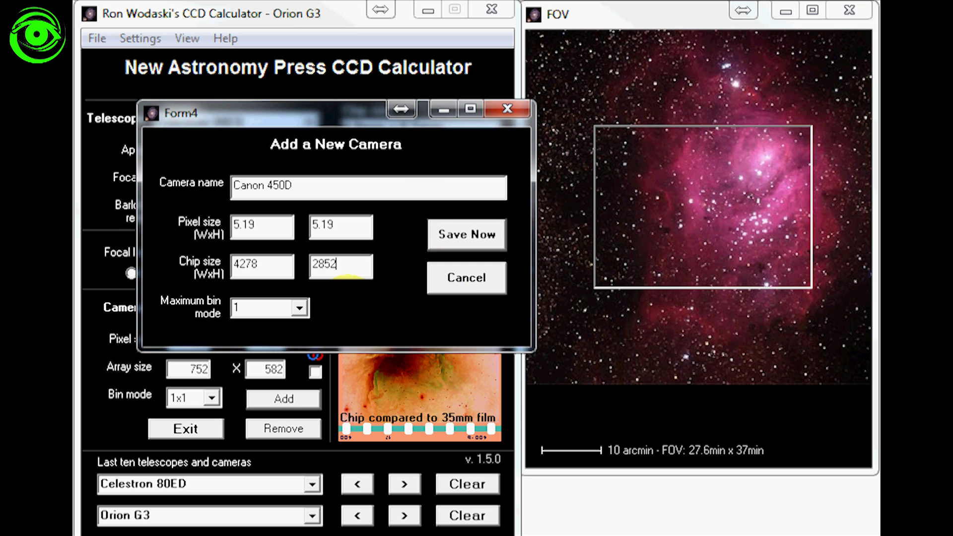
click(285, 308)
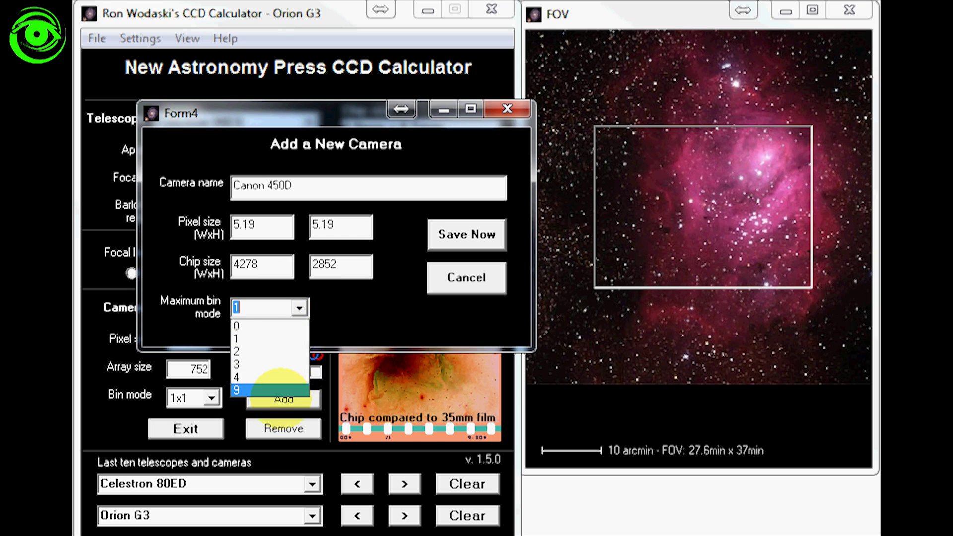
click(433, 288)
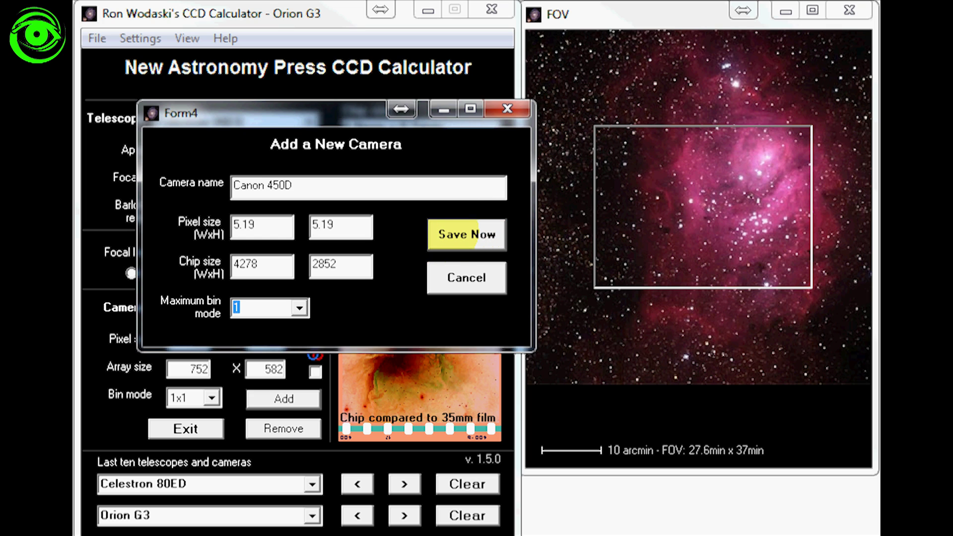
click(461, 234)
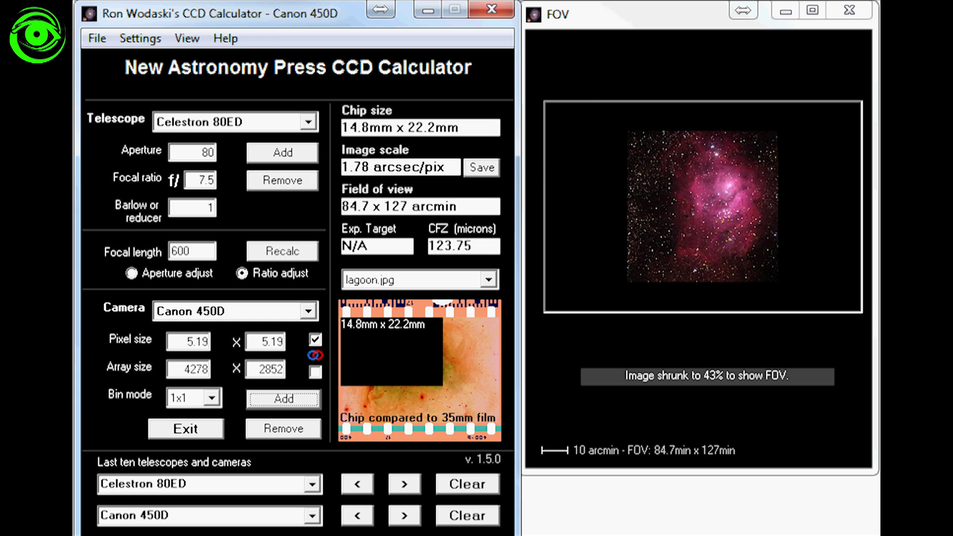
Show the M007,NASA.jpg star cluster image in the field-of-view preview.
click(489, 279)
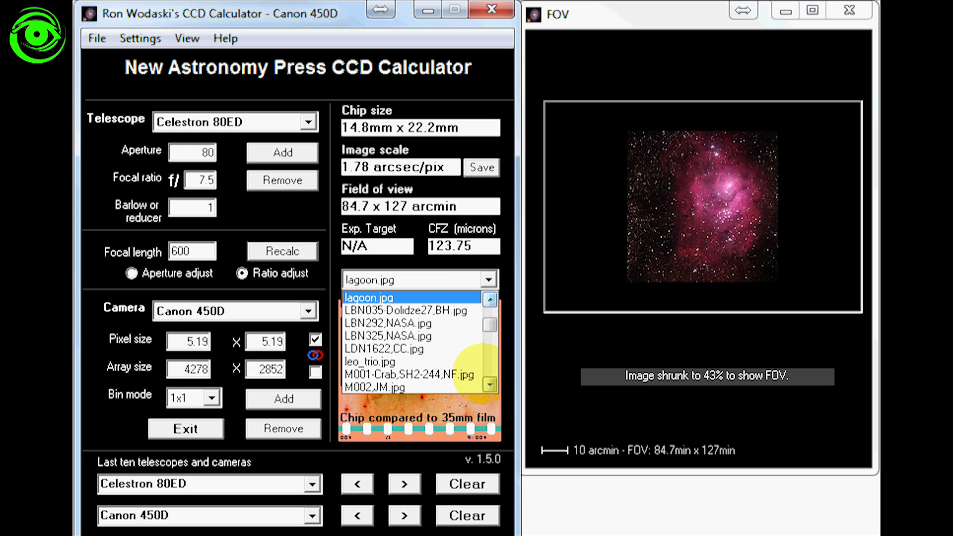
click(490, 384)
click(489, 384)
click(490, 384)
click(490, 384)
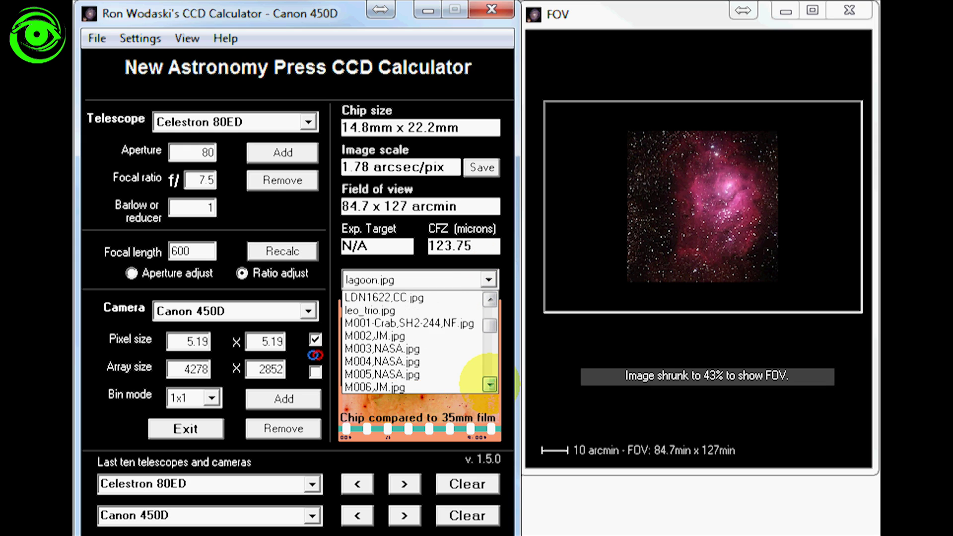
click(489, 384)
click(489, 384)
click(489, 385)
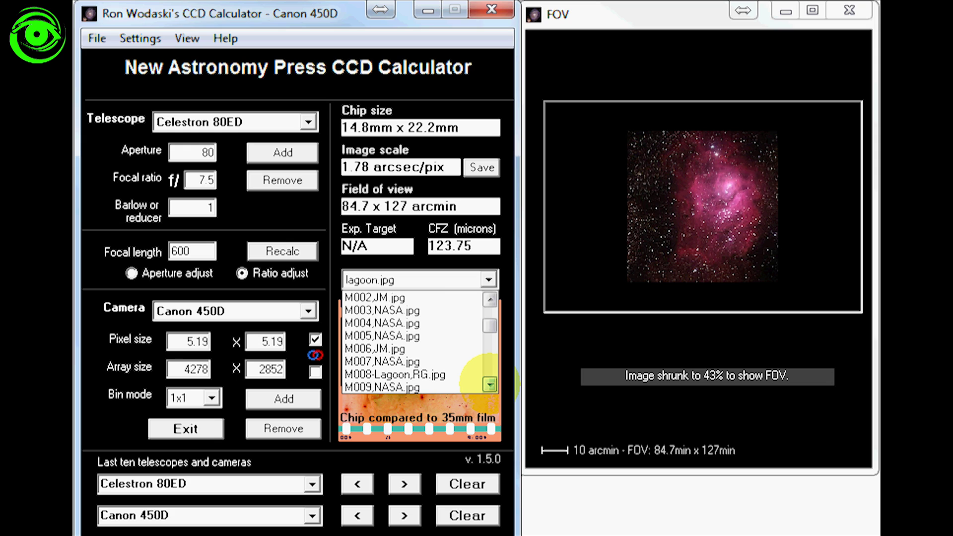
click(404, 360)
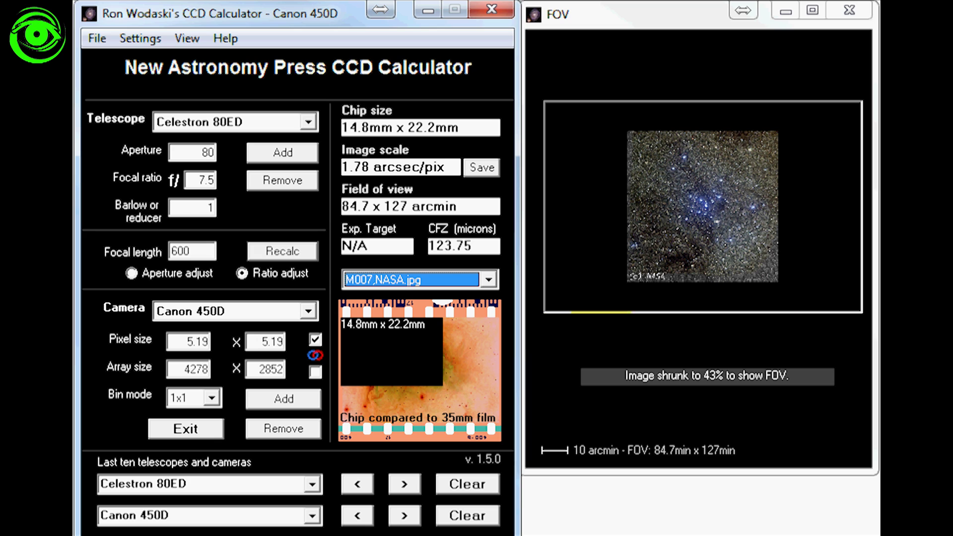
Switch the preview image to the leo_trio.jpg galaxy image.
click(489, 280)
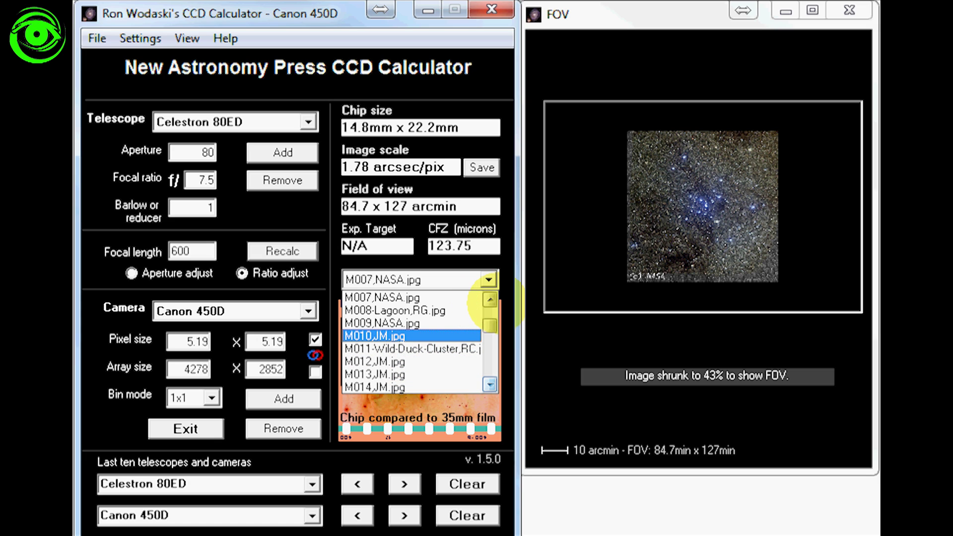
click(490, 300)
click(490, 300)
click(490, 300)
click(491, 300)
click(490, 299)
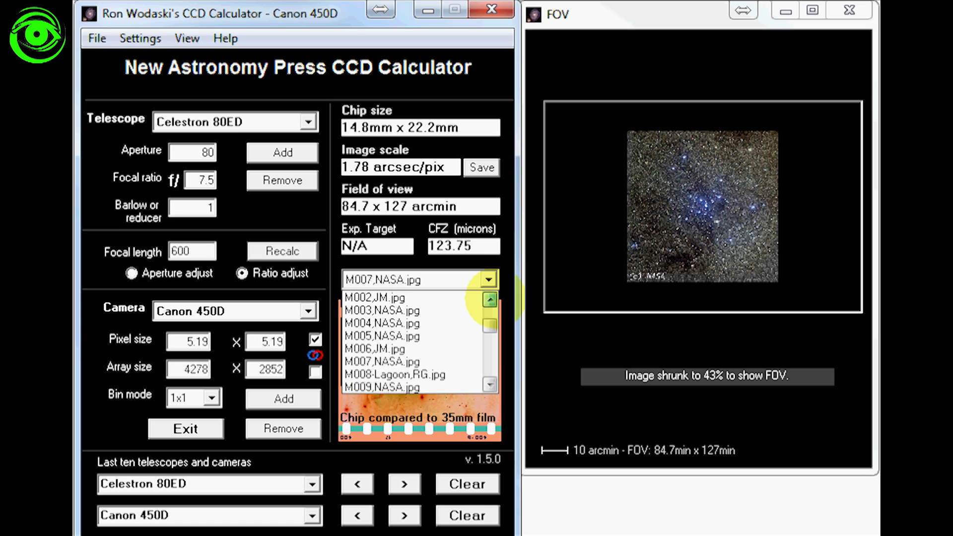
click(490, 299)
click(490, 300)
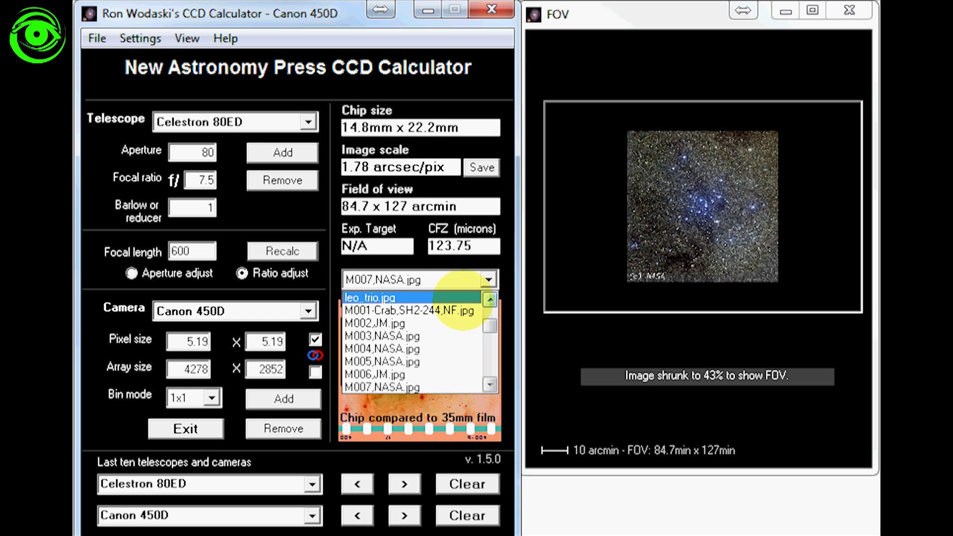
click(460, 297)
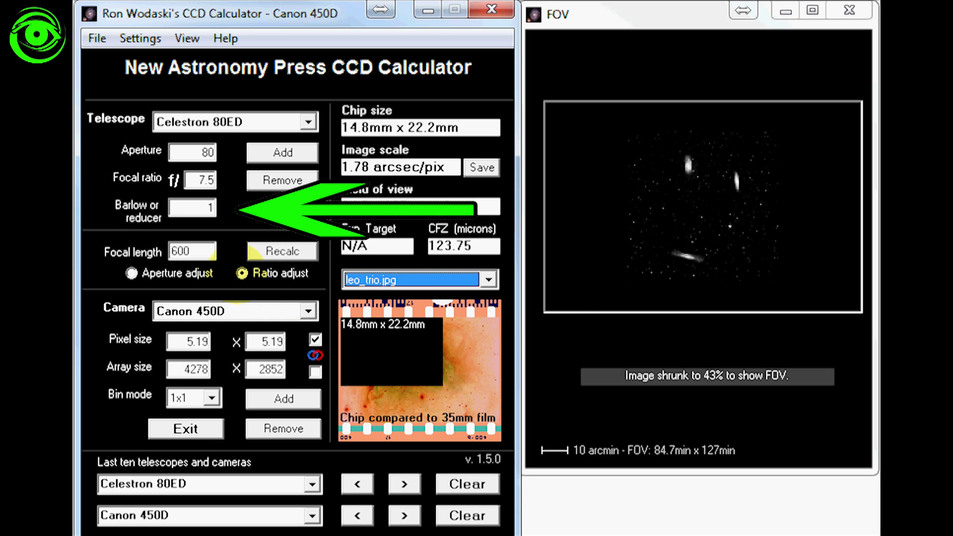
Replace the Barlow/reducer factor of 1 with a 0.8 reducer.
click(209, 208)
double_click(210, 208)
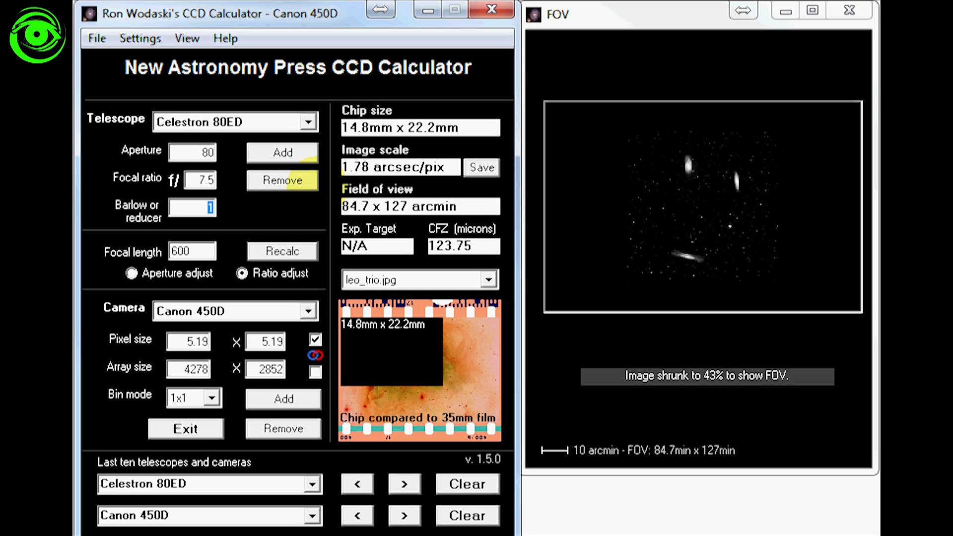
key(BackSpace)
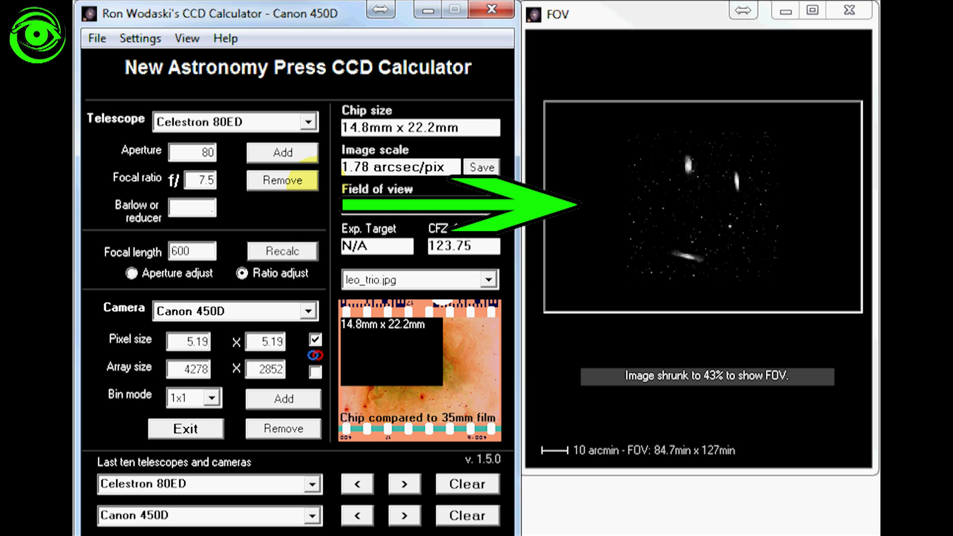
text(.8)
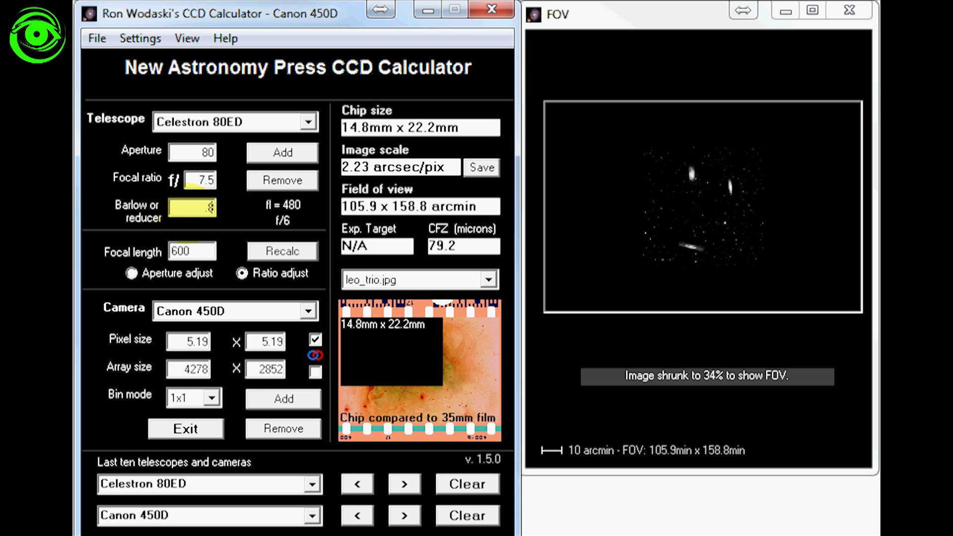
Change the Barlow factor from 0.8 to 2x to recalculate the field.
drag(199, 205, 270, 199)
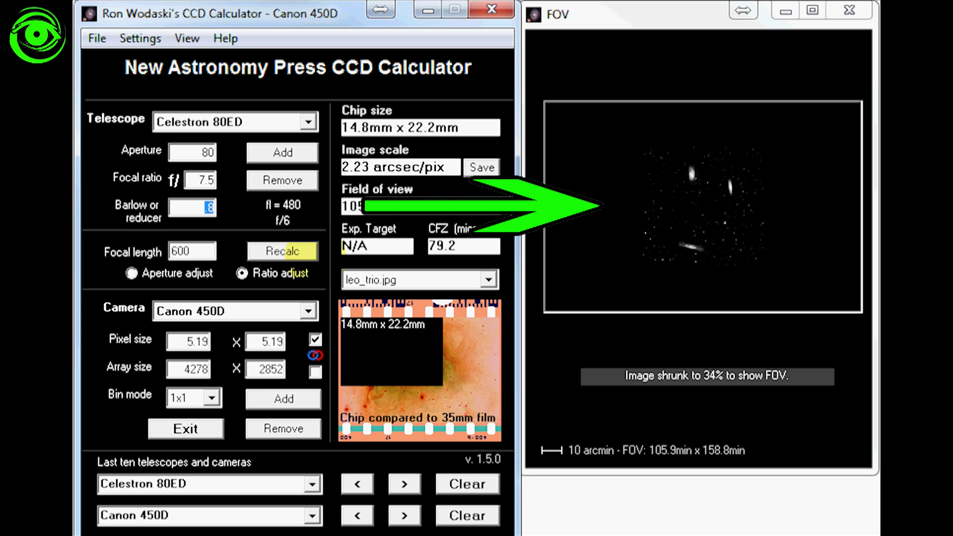
text(2)
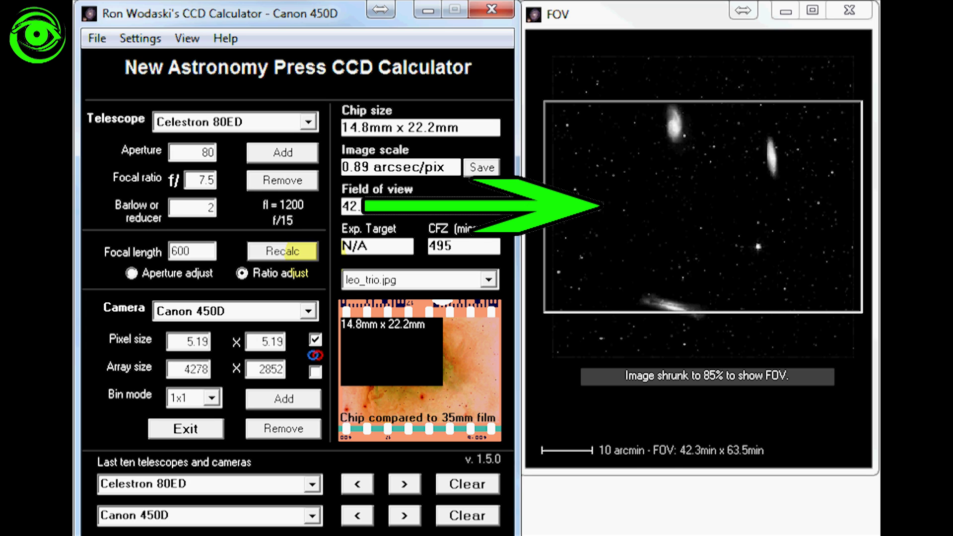
key(BackSpace)
text(4)
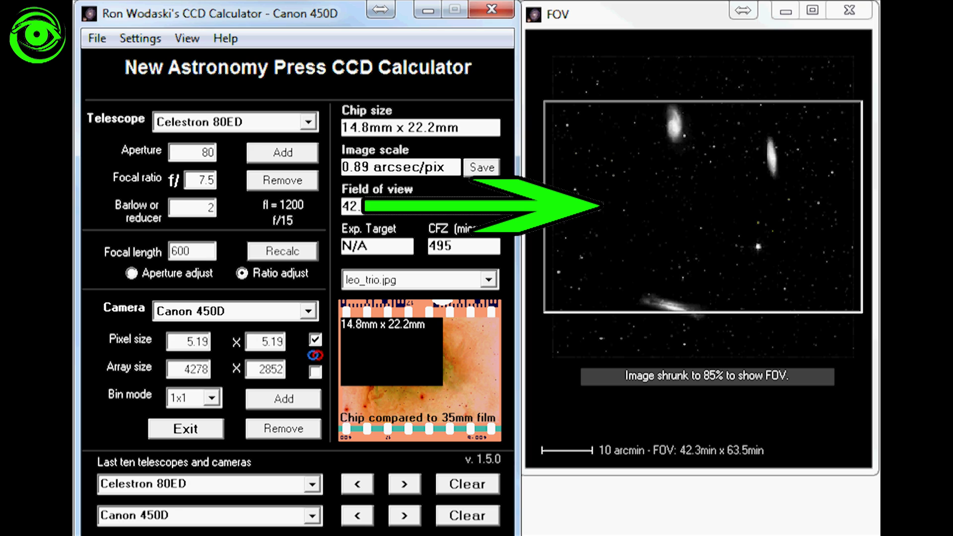